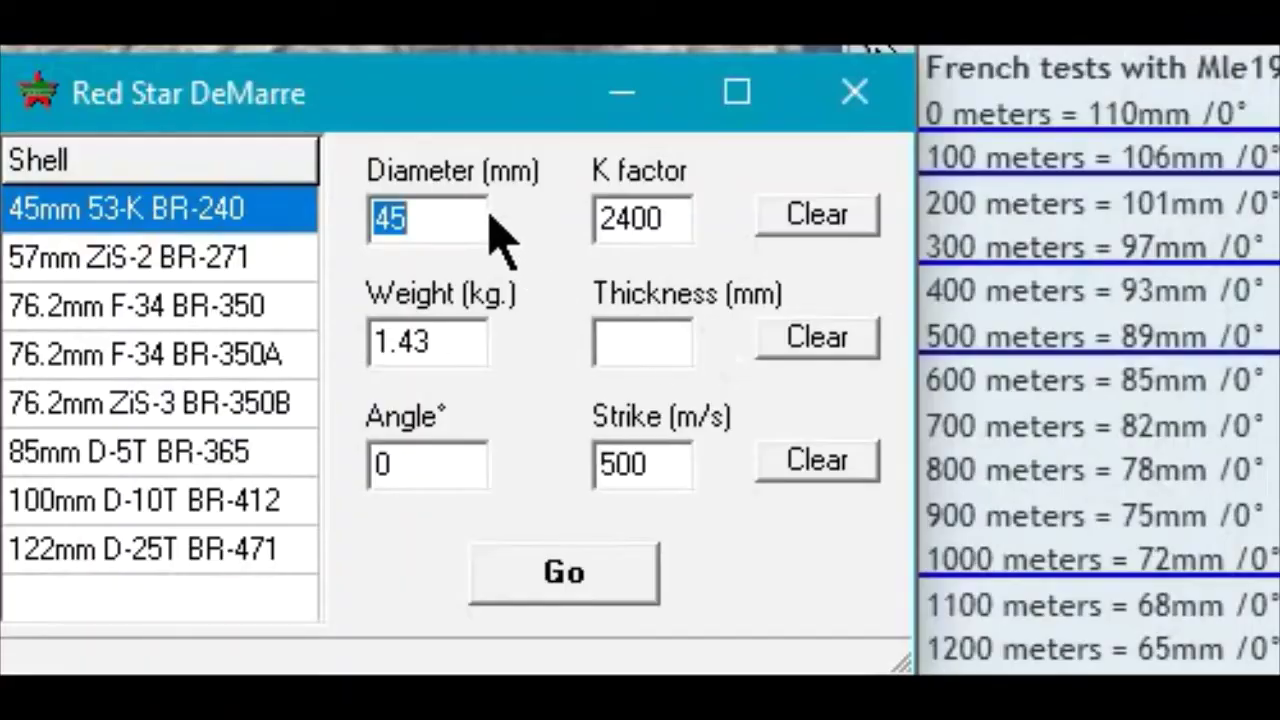
# Set the shell diameter to 47 mm and the weight to 1.726 kg.
pyautogui.click(449, 216)
pyautogui.press('BackSpace')
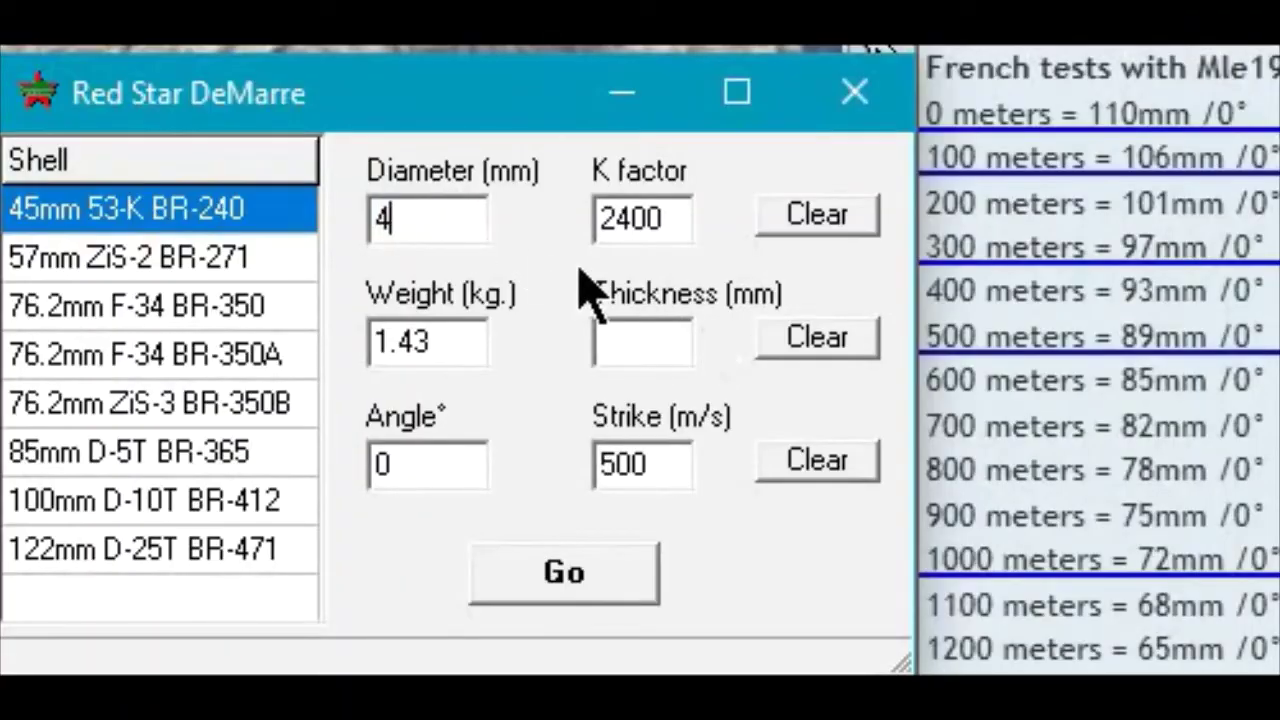
pyautogui.write('7')
pyautogui.click(458, 355)
pyautogui.press('BackSpace')
pyautogui.press('BackSpace')
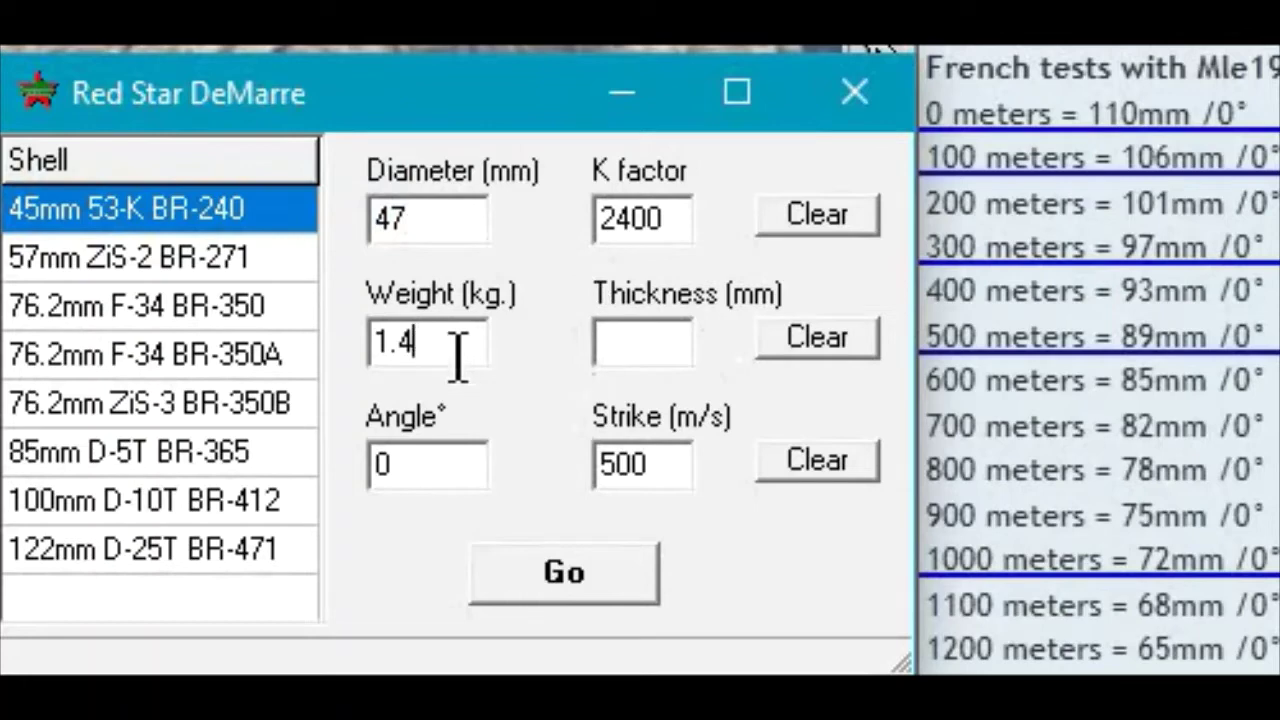
pyautogui.write('726')
# Enter strike velocity 855 m/s and armour thickness 110 mm, and calculate the K factor (1851).
pyautogui.click(814, 215)
pyautogui.click(768, 462)
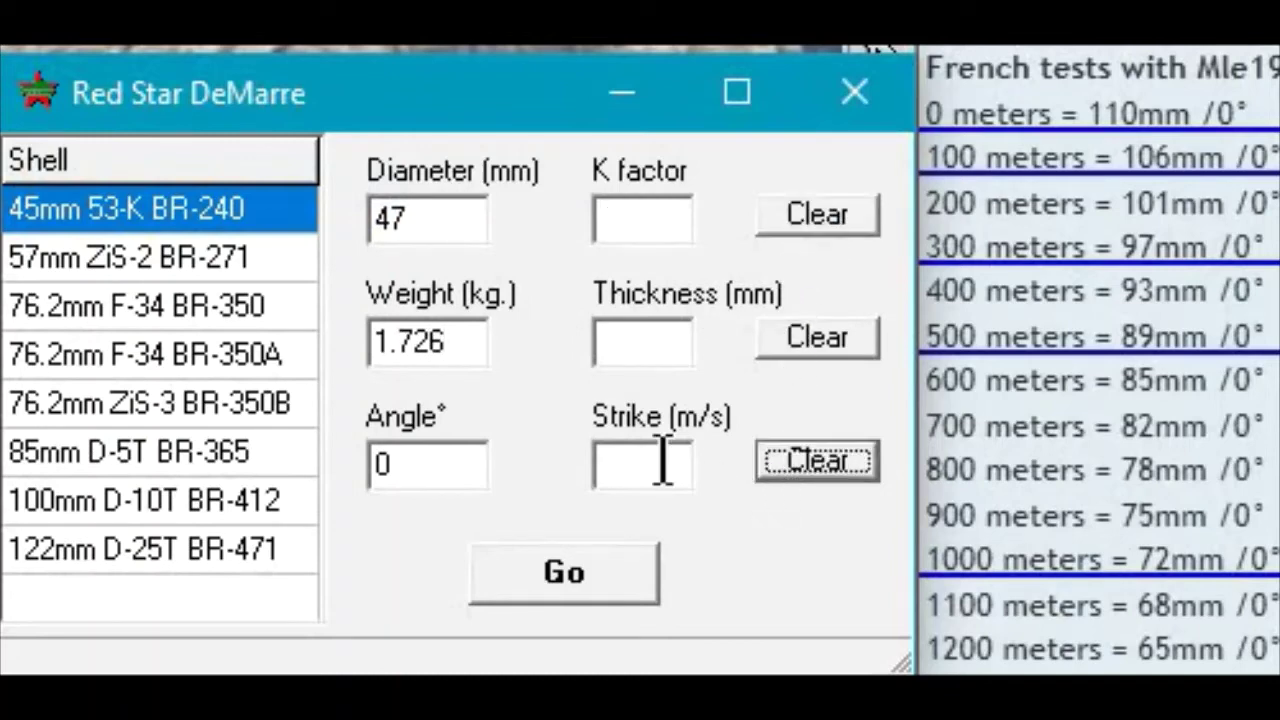
pyautogui.click(612, 462)
pyautogui.write('355')
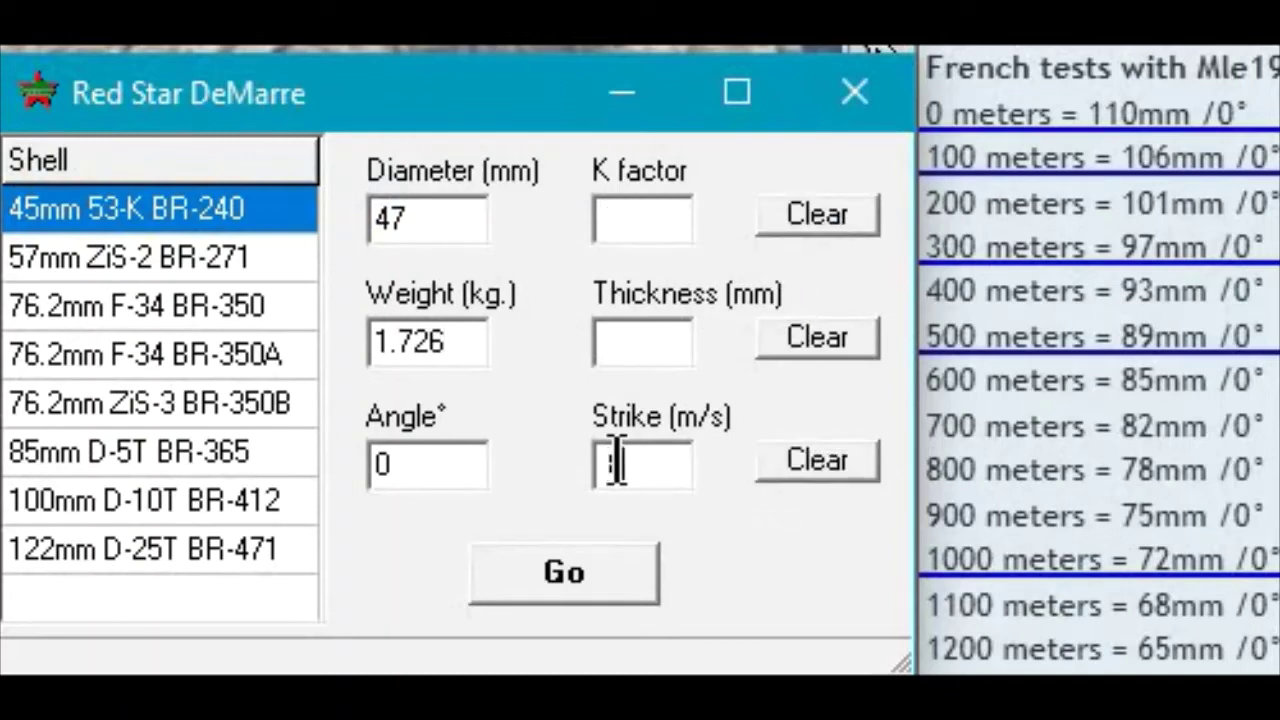
pyautogui.click(643, 354)
pyautogui.write('10')
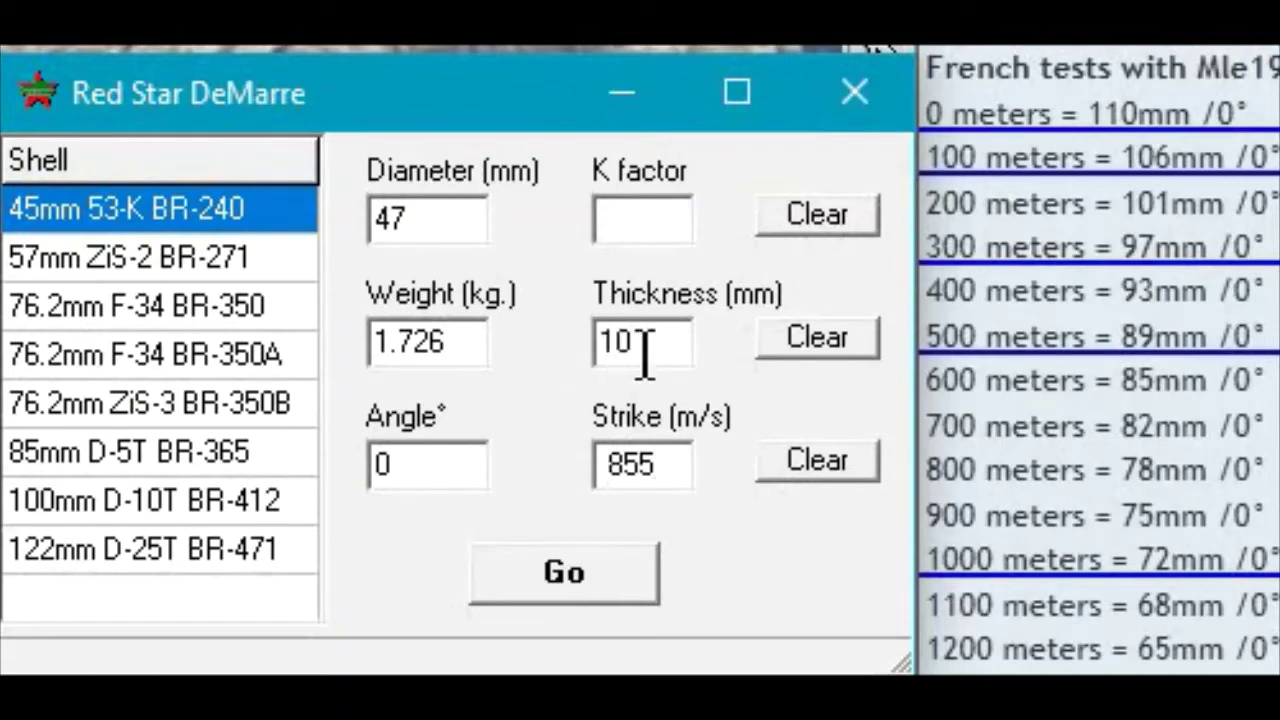
pyautogui.press('BackSpace')
pyautogui.write('10')
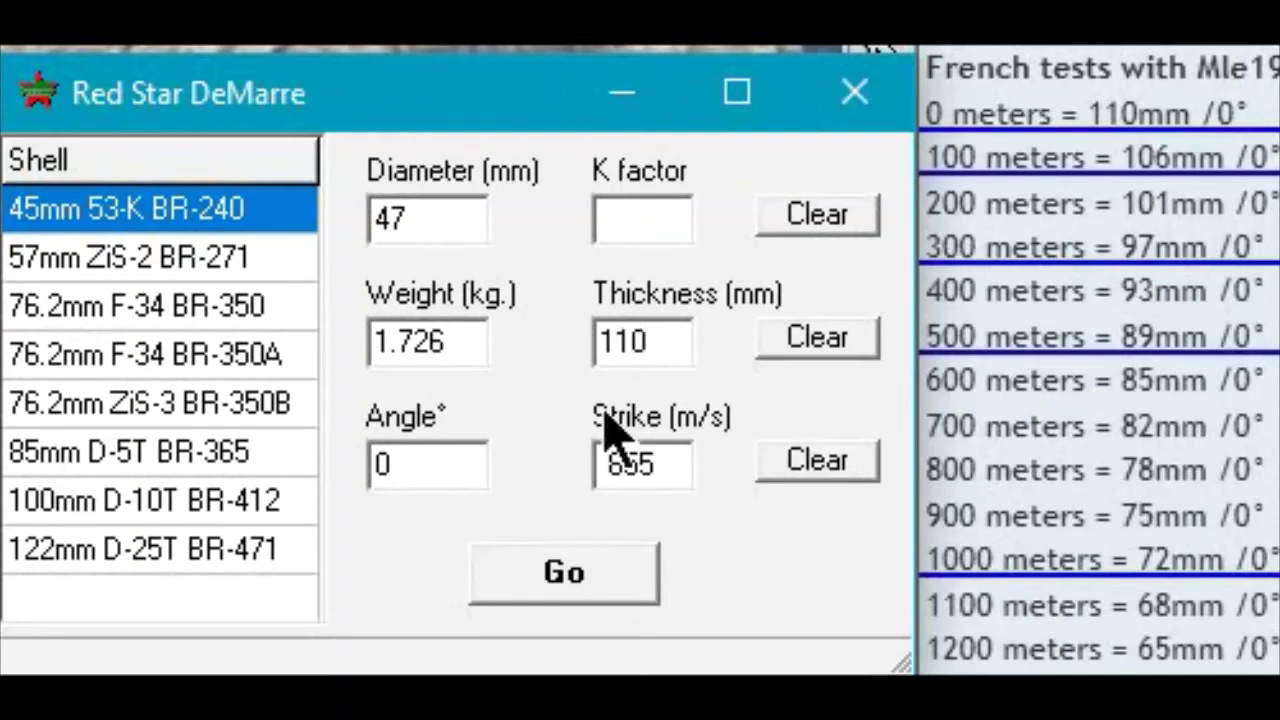
pyautogui.click(566, 596)
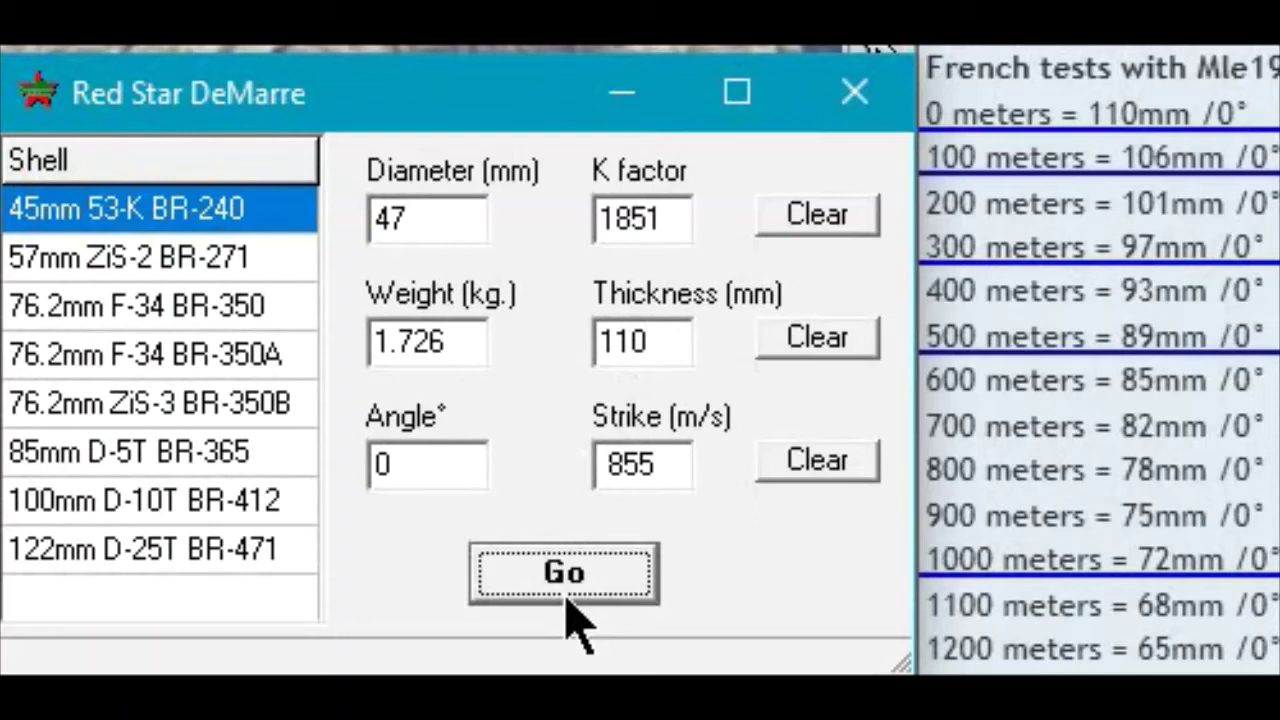
# Solve for the strike velocity against 72 mm of armour, giving 635.5 m/s.
pyautogui.click(820, 465)
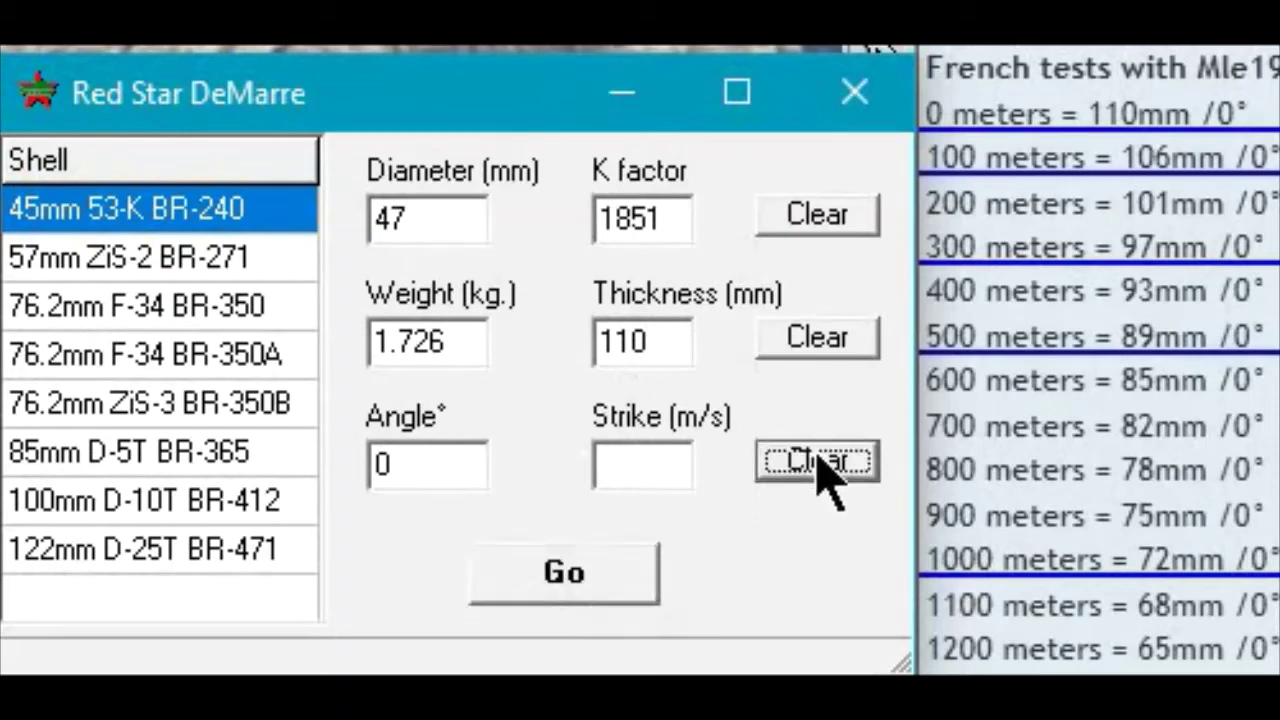
pyautogui.click(820, 343)
pyautogui.click(645, 353)
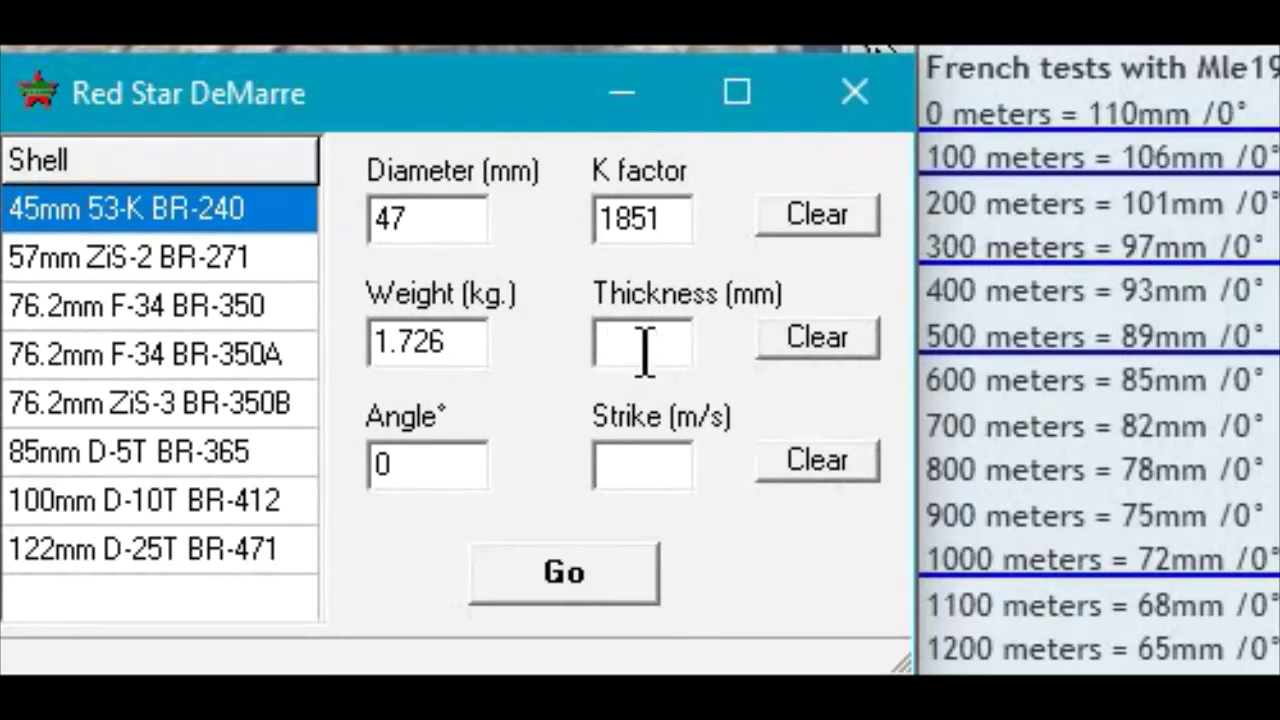
pyautogui.write('72')
pyautogui.click(580, 598)
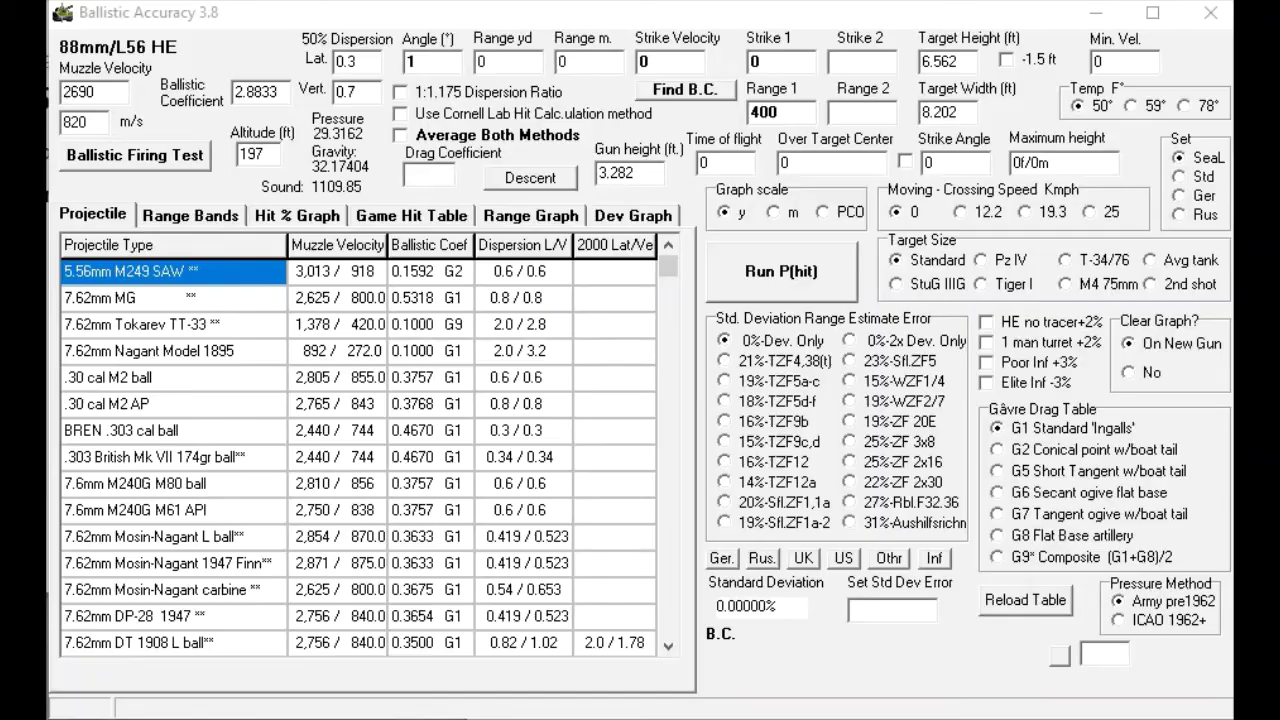
# Average both hit methods, scale graphs in metres, and use the Pz IV as target.
pyautogui.click(480, 135)
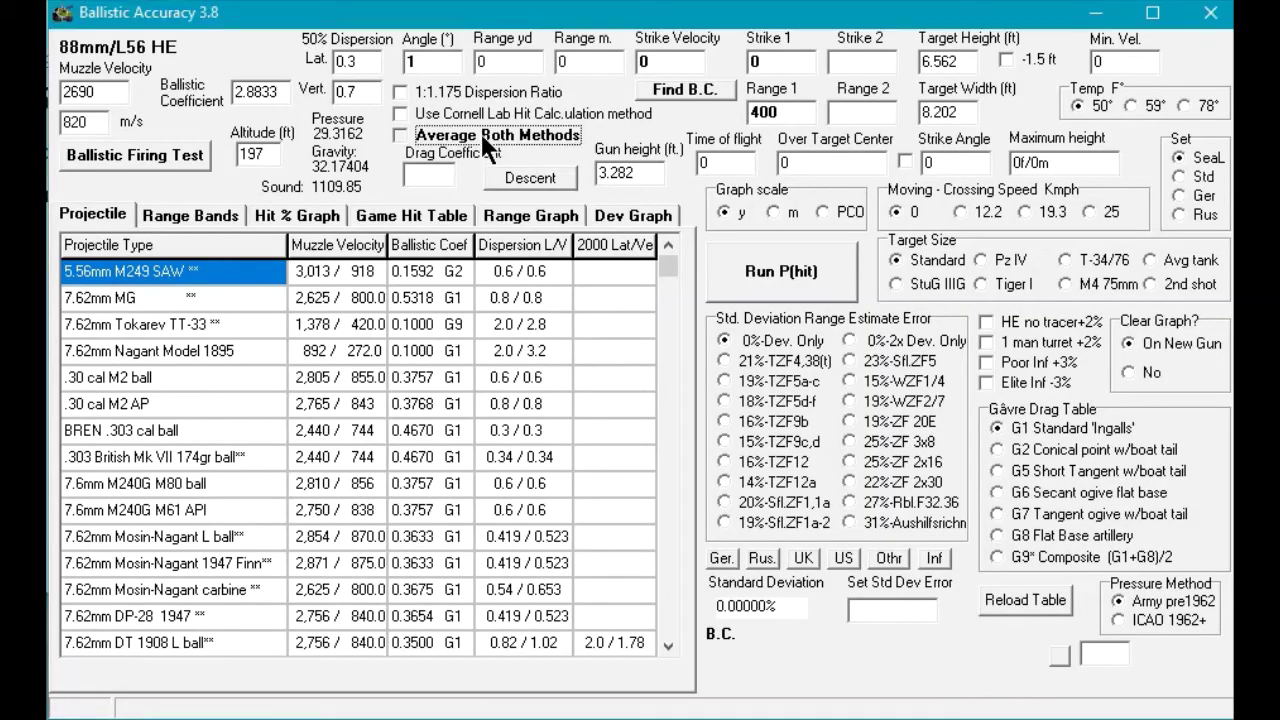
pyautogui.click(776, 212)
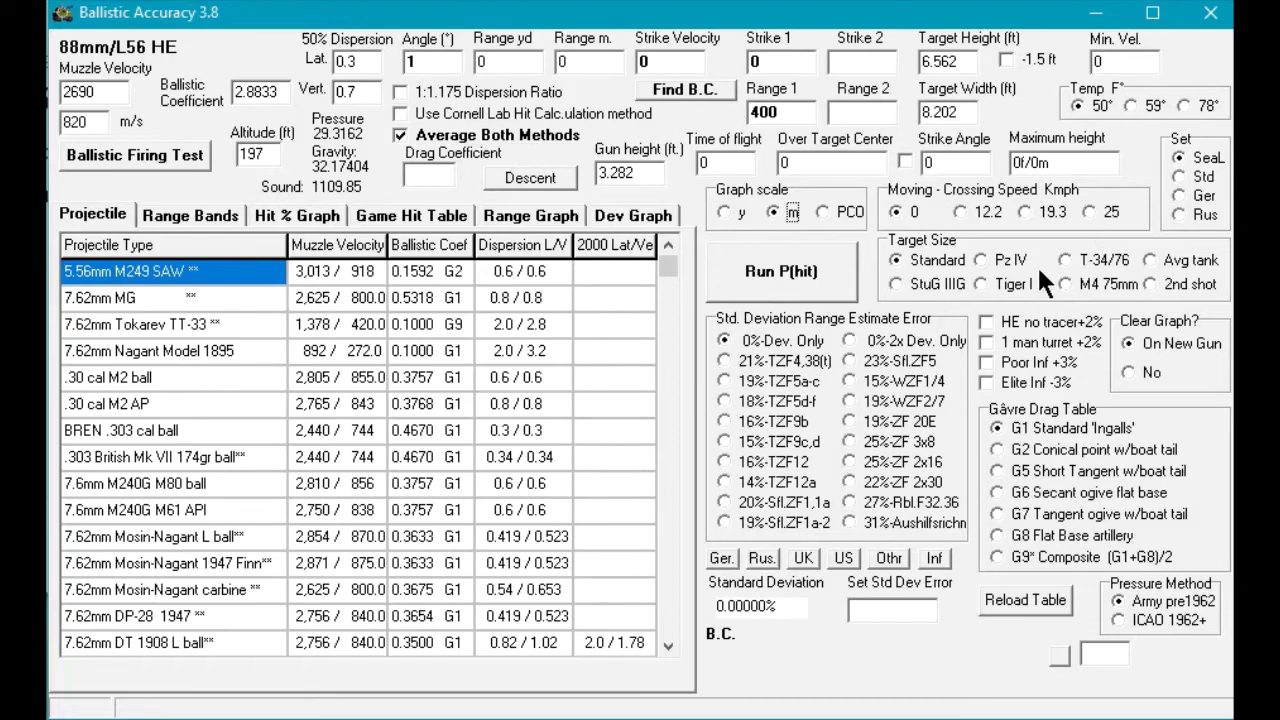
pyautogui.click(1001, 262)
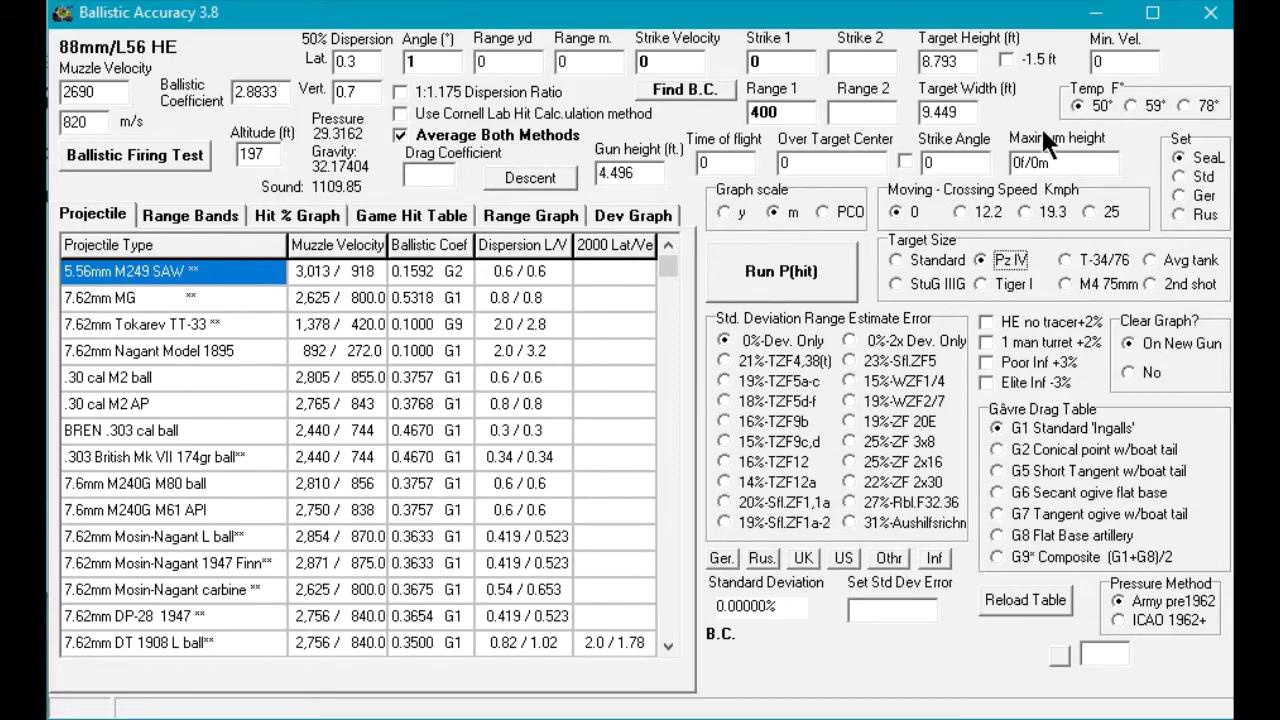
# Set the target height to 8.2 ft and the width to 9.5 ft.
pyautogui.click(965, 62)
pyautogui.press('BackSpace')
pyautogui.press('BackSpace')
pyautogui.press('BackSpace')
pyautogui.write('2')
pyautogui.click(961, 112)
pyautogui.press('BackSpace')
pyautogui.press('BackSpace')
pyautogui.press('BackSpace')
pyautogui.write('5')
# Apply the 22%-APX L 743 range error, load the 47mm/L53 APCBC SA37 SA39 shell (2805 ft/s), and run P(hit).
pyautogui.click(887, 555)
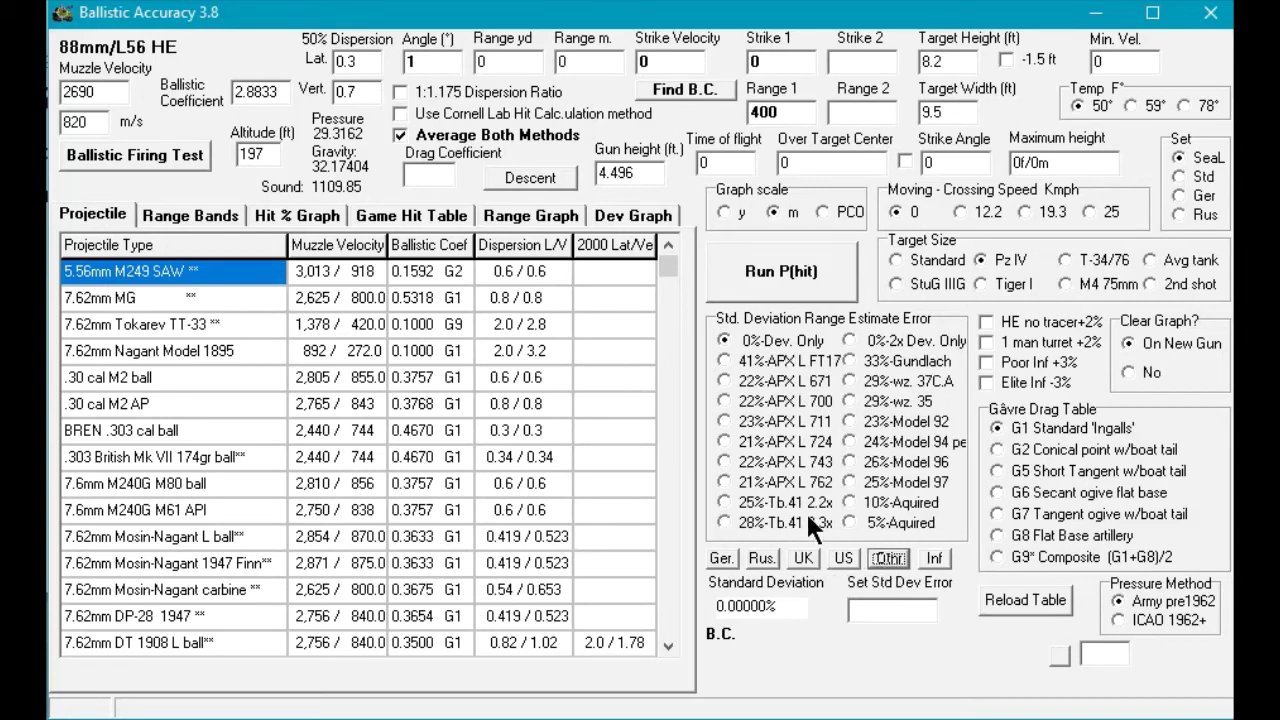
pyautogui.click(790, 478)
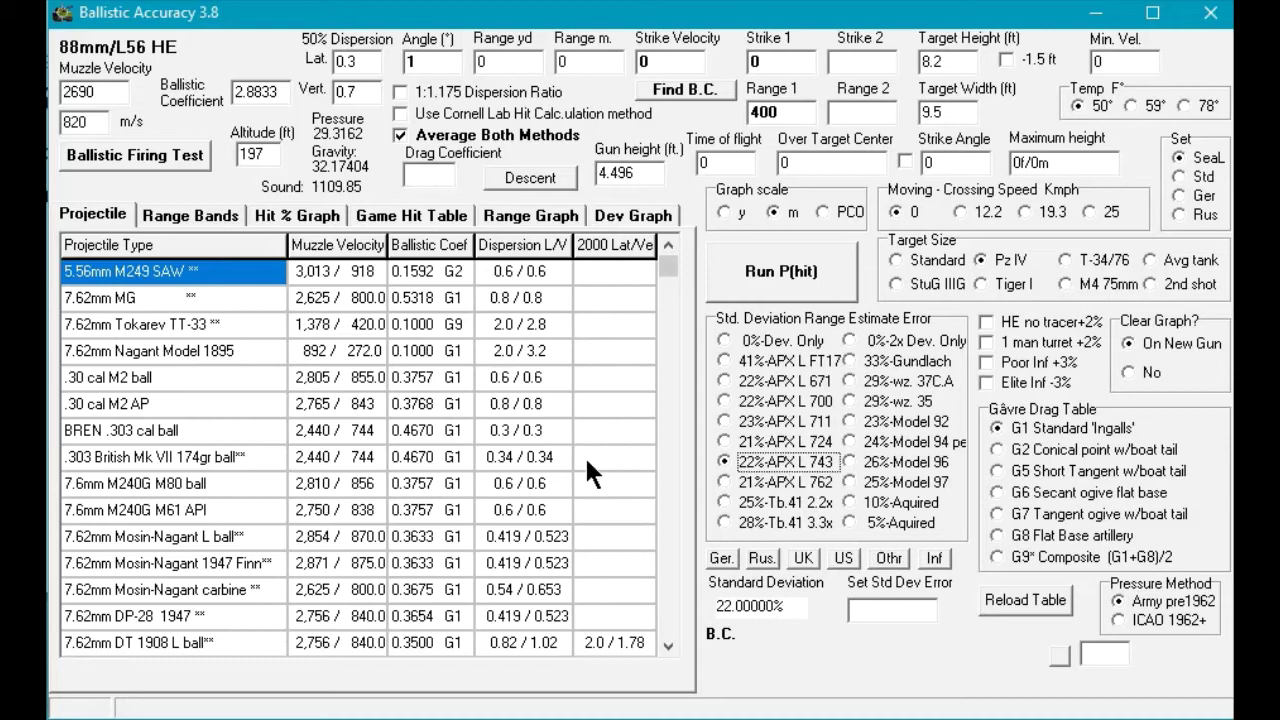
pyautogui.click(661, 585)
pyautogui.click(661, 585)
pyautogui.click(661, 585)
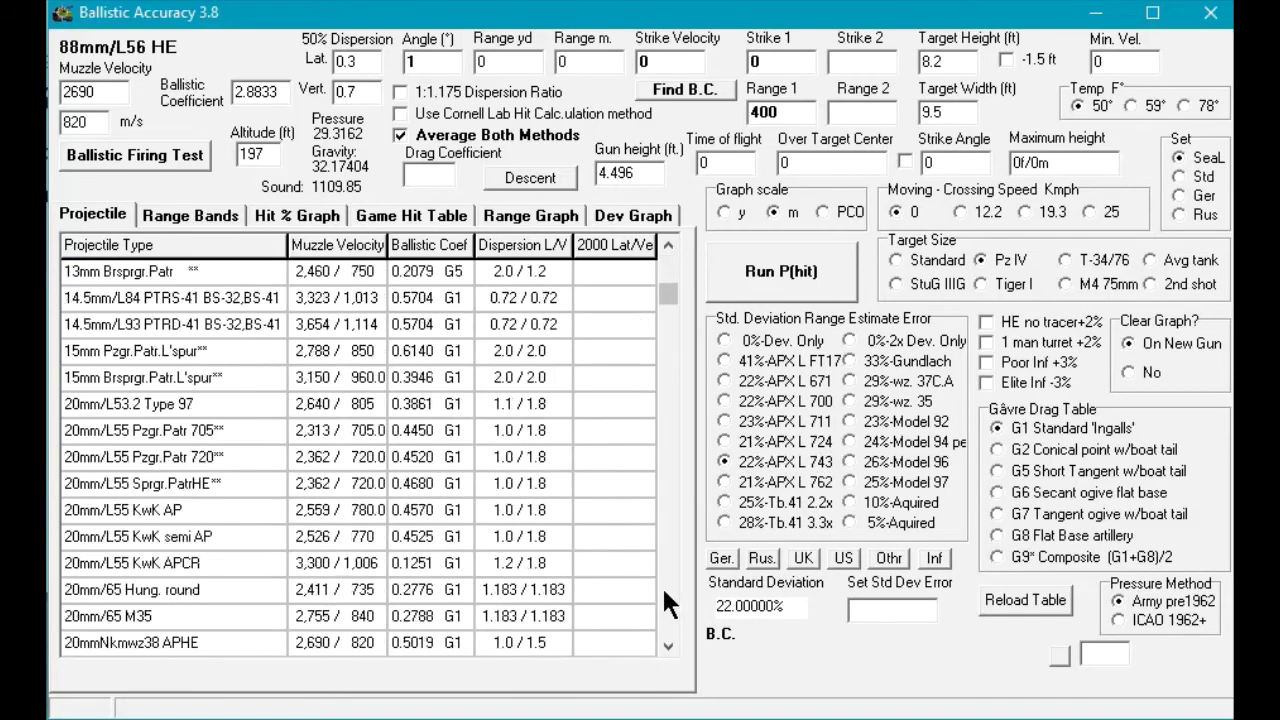
pyautogui.click(662, 586)
pyautogui.click(662, 586)
pyautogui.click(662, 586)
pyautogui.click(661, 585)
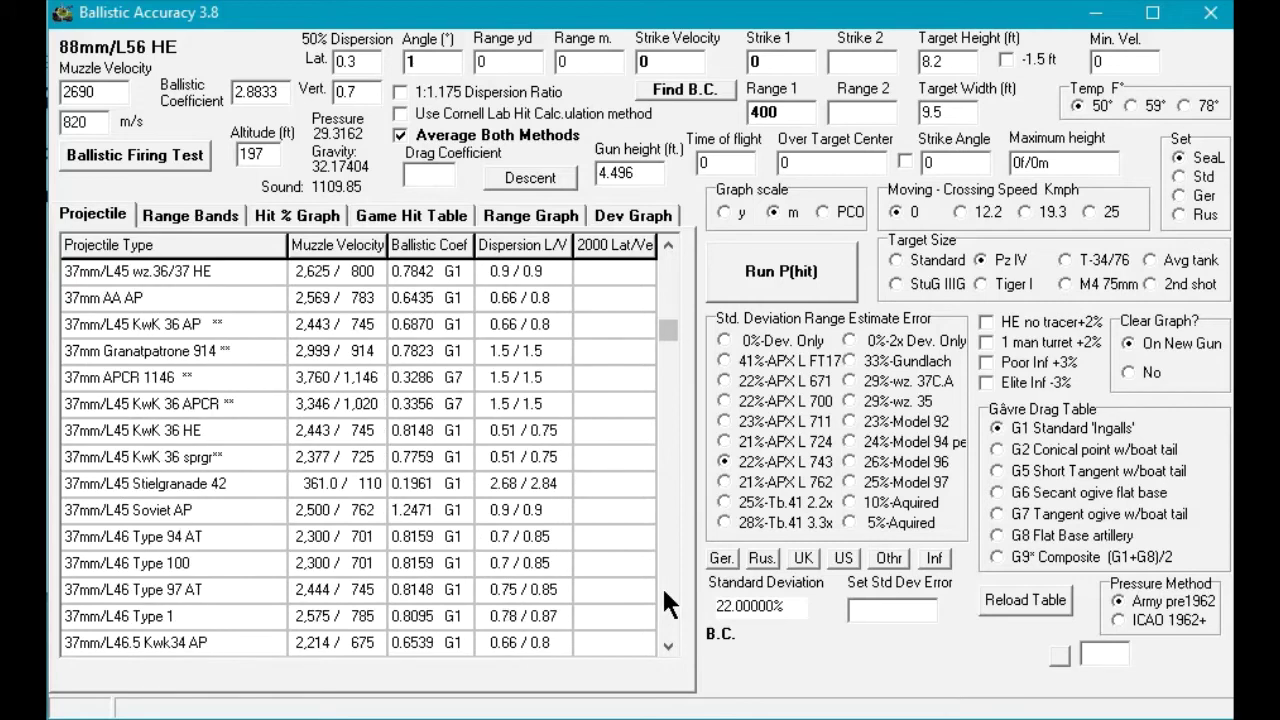
pyautogui.click(661, 585)
pyautogui.click(661, 585)
pyautogui.click(661, 585)
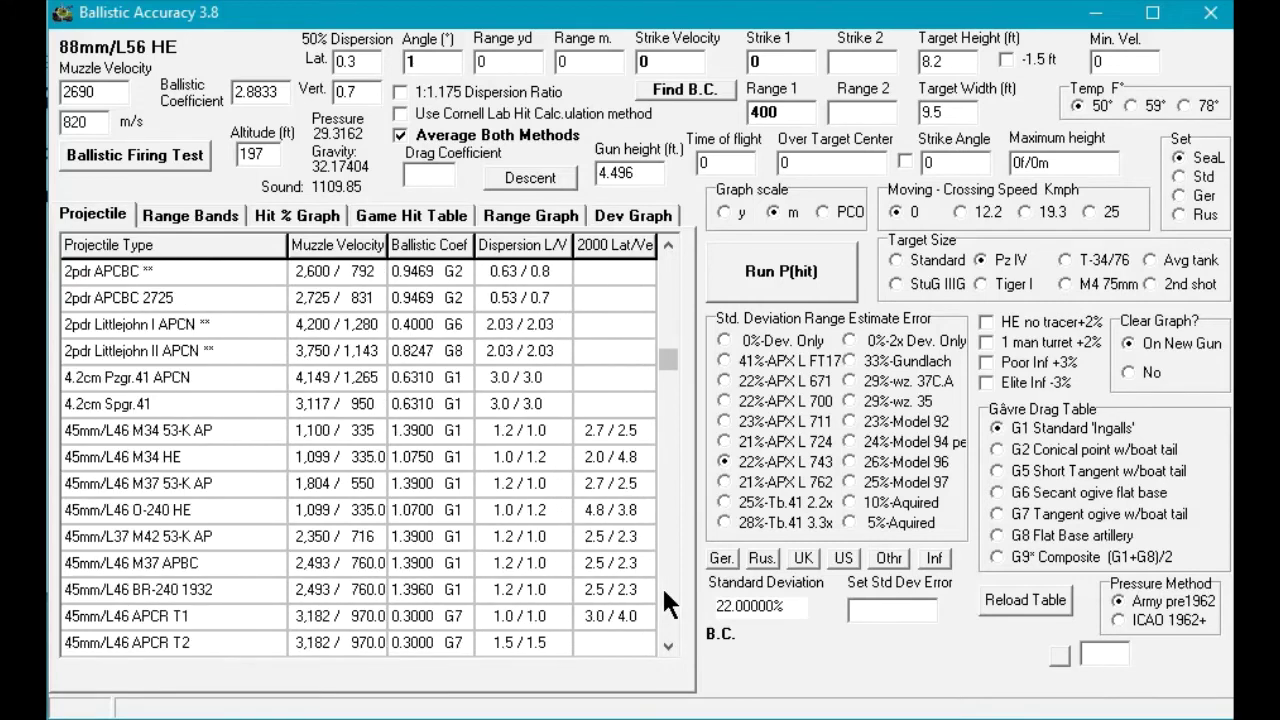
pyautogui.click(661, 585)
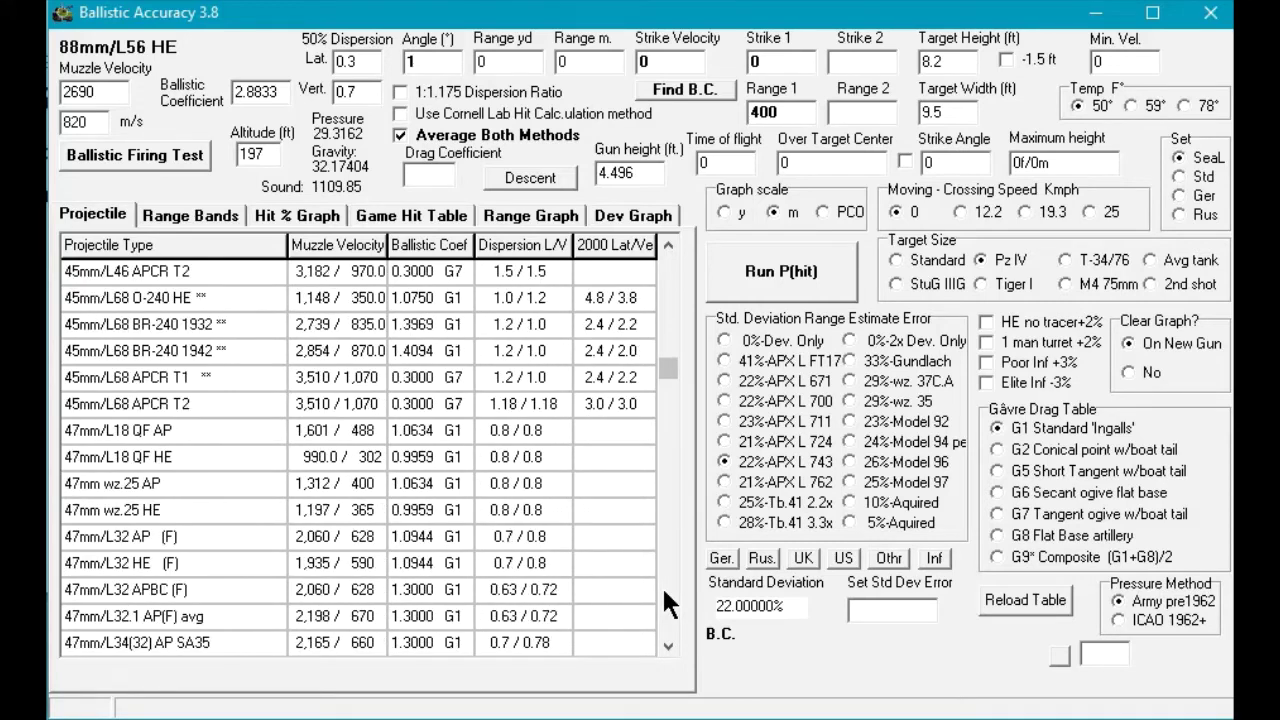
pyautogui.click(661, 585)
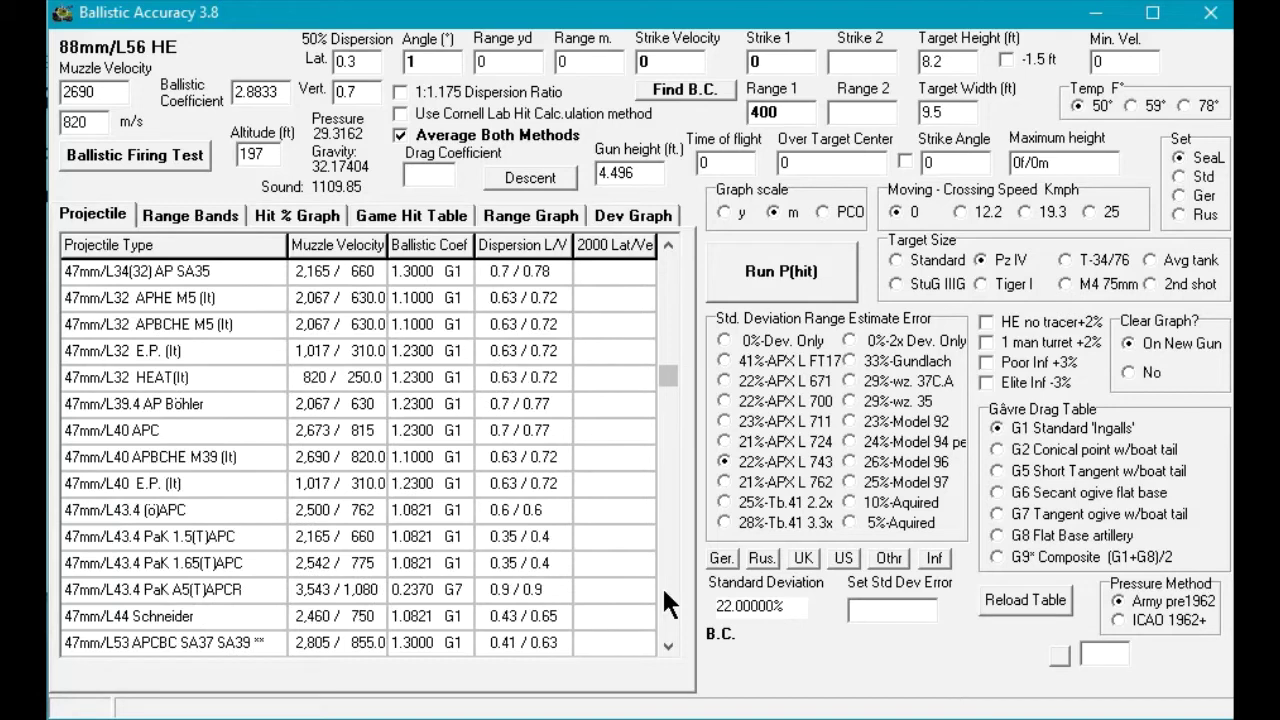
pyautogui.click(216, 650)
pyautogui.click(801, 281)
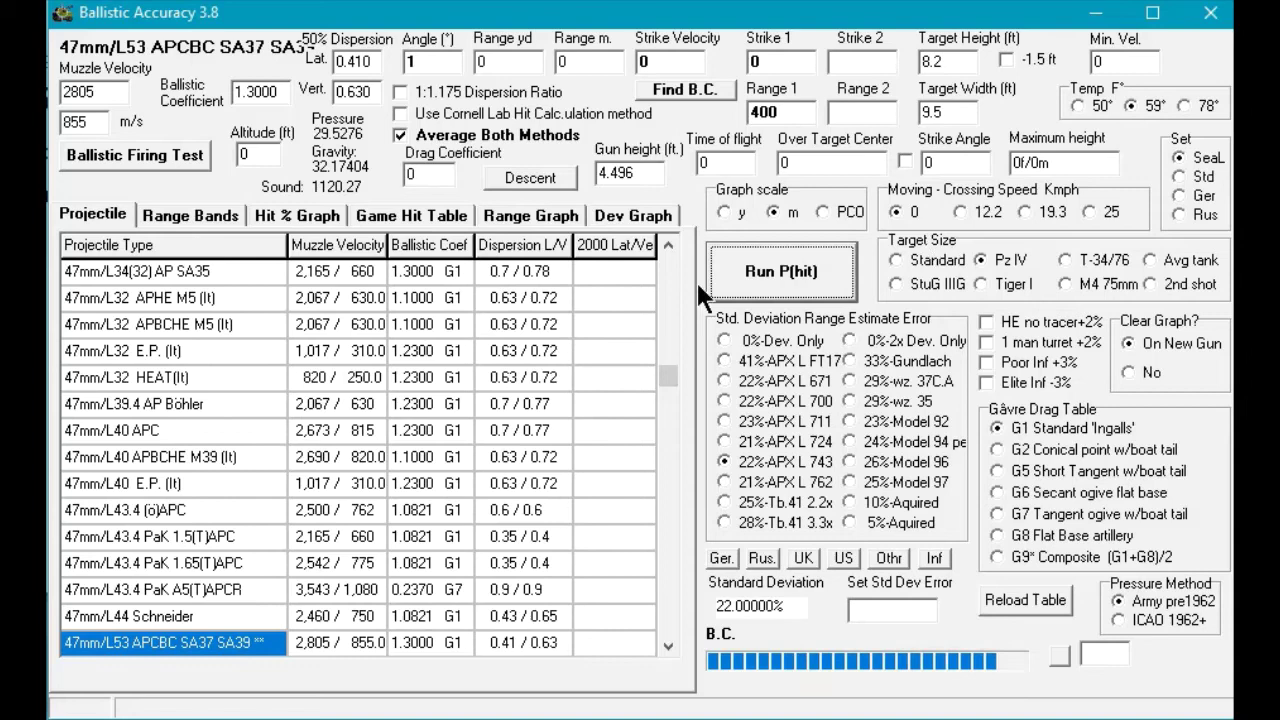
# Review the Range Bands hit table, then graph striking velocity versus range (855 to ~460 m/s).
pyautogui.click(208, 218)
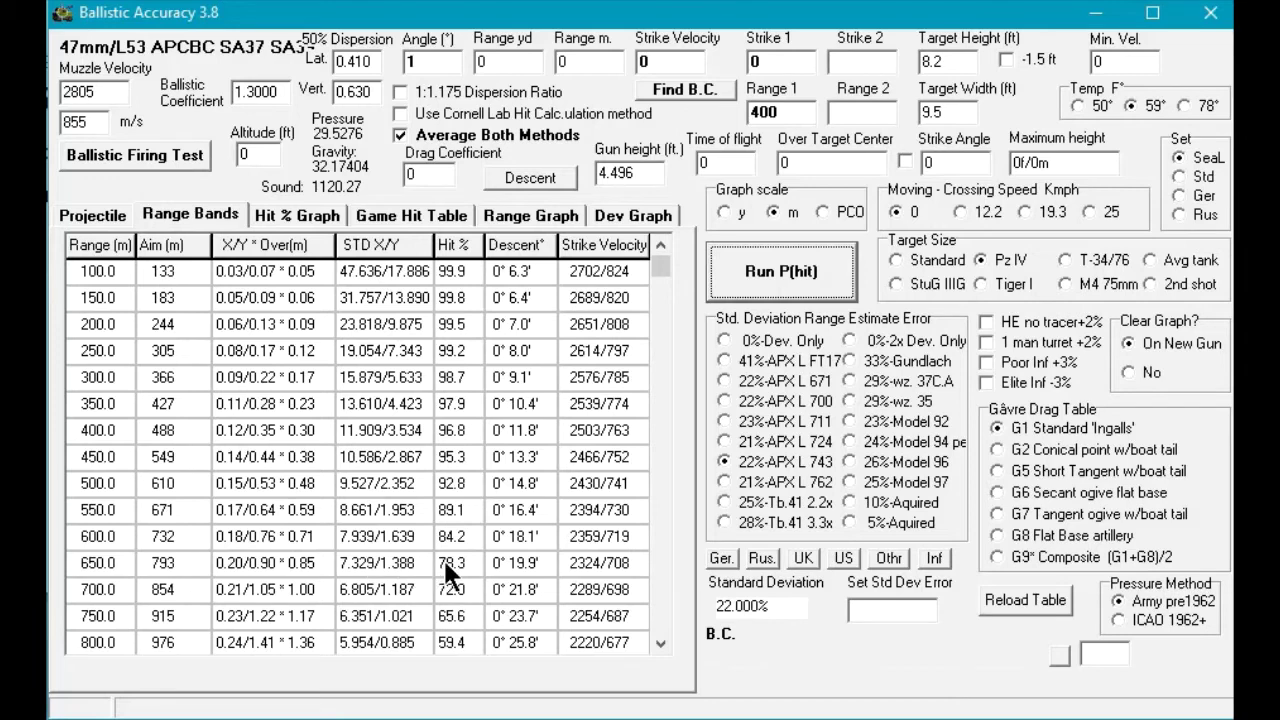
pyautogui.click(550, 222)
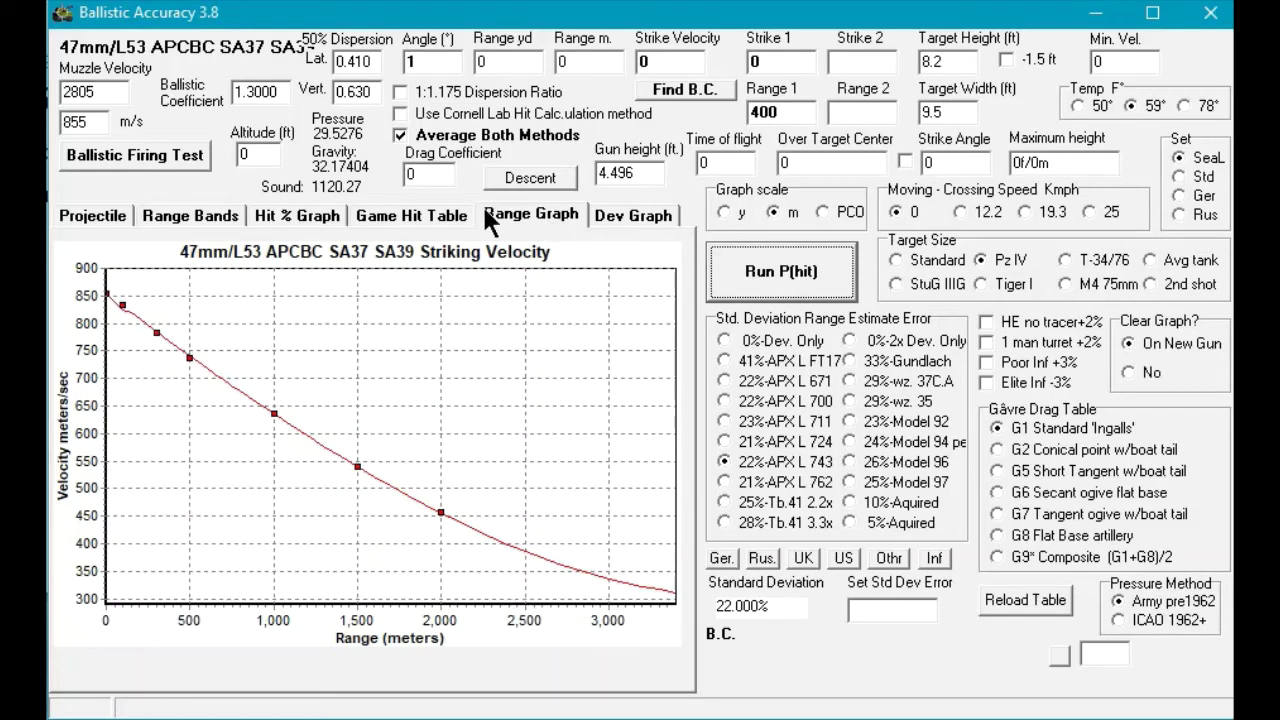
# Graph theoretical hit probability versus range, falling from 100% to about 10% near 1,500 m.
pyautogui.click(320, 218)
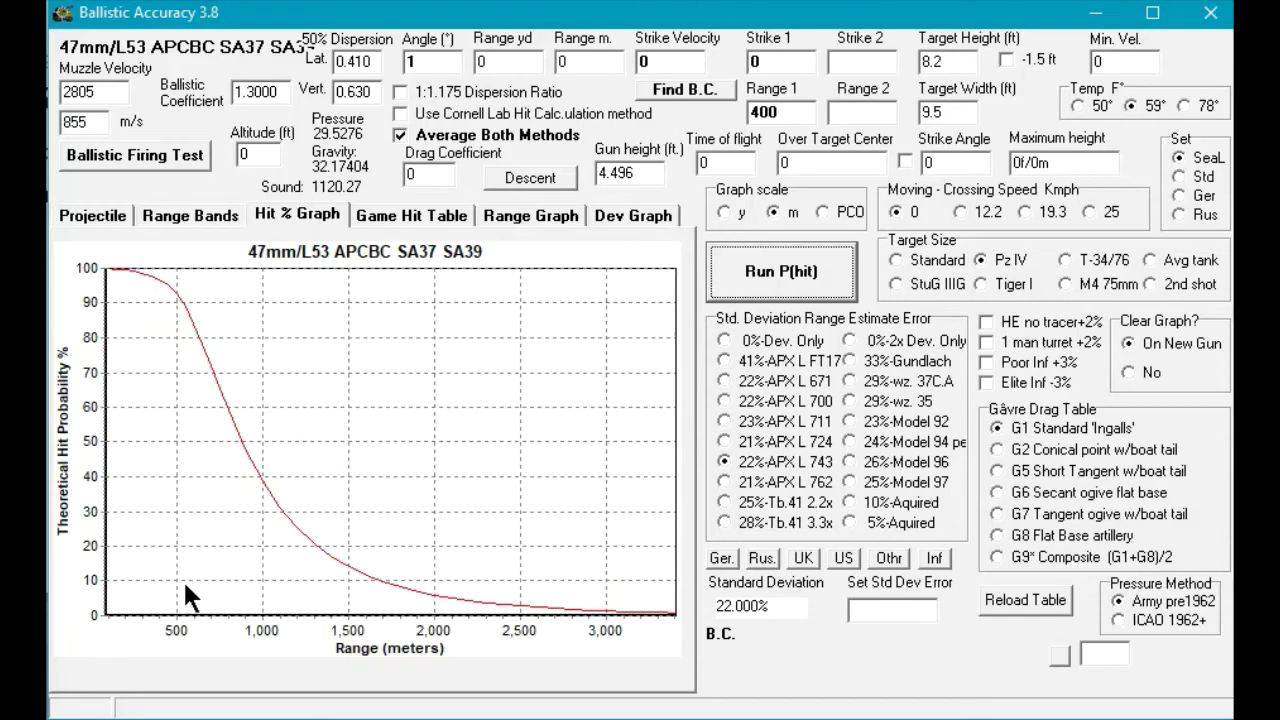